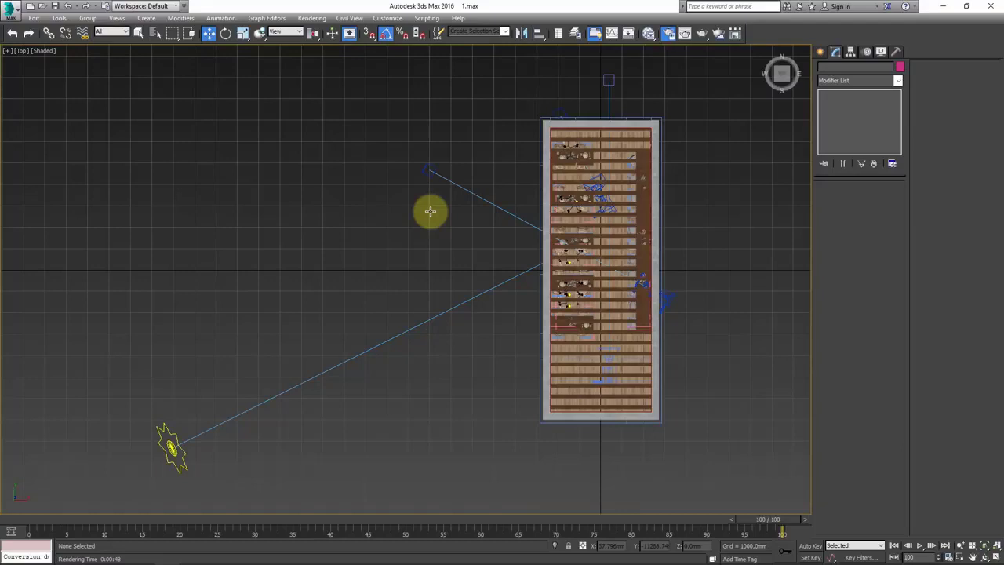
Step: Look through PhysCamera001 and PhysCamera003 in the viewport
key(c)
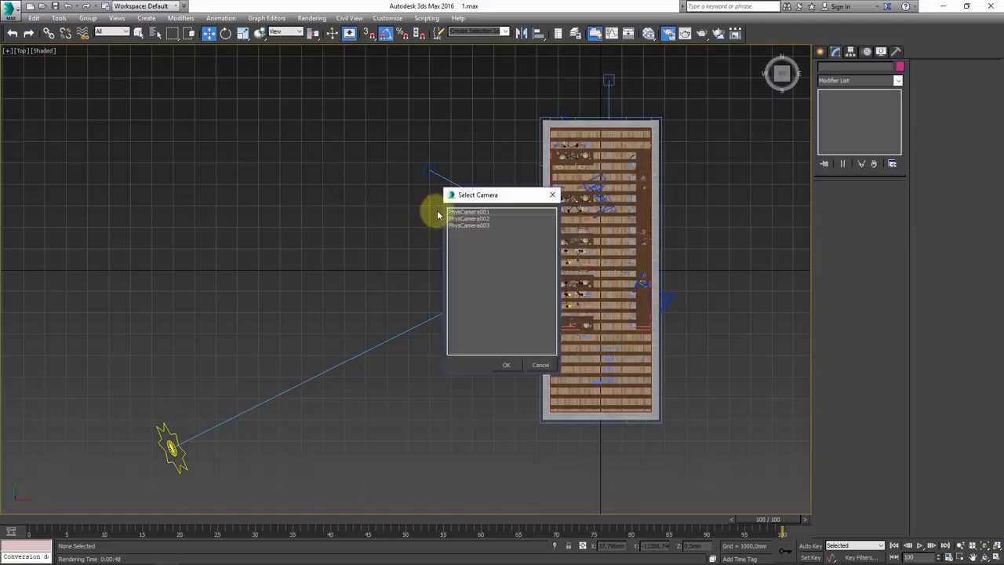
double_click(454, 214)
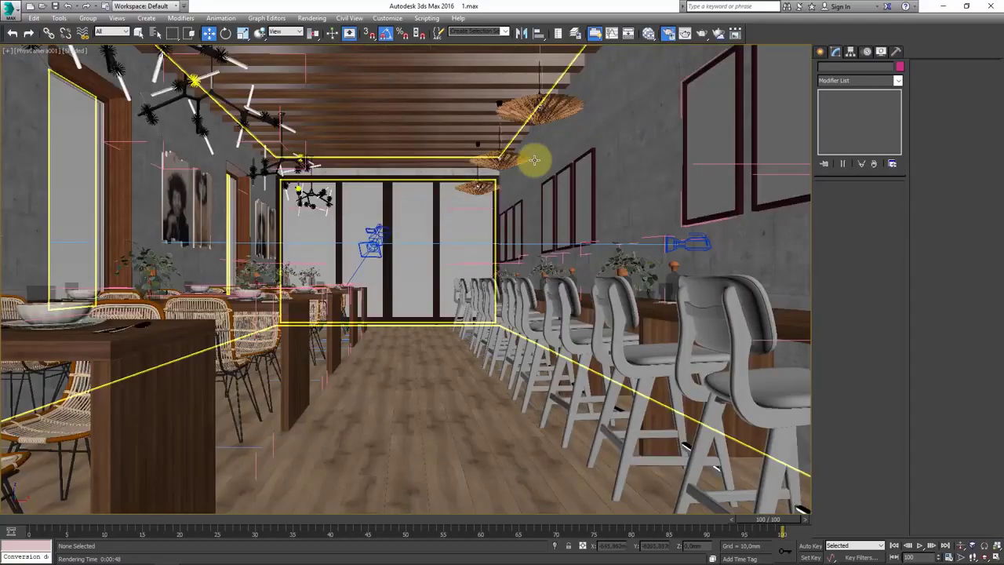
key(c)
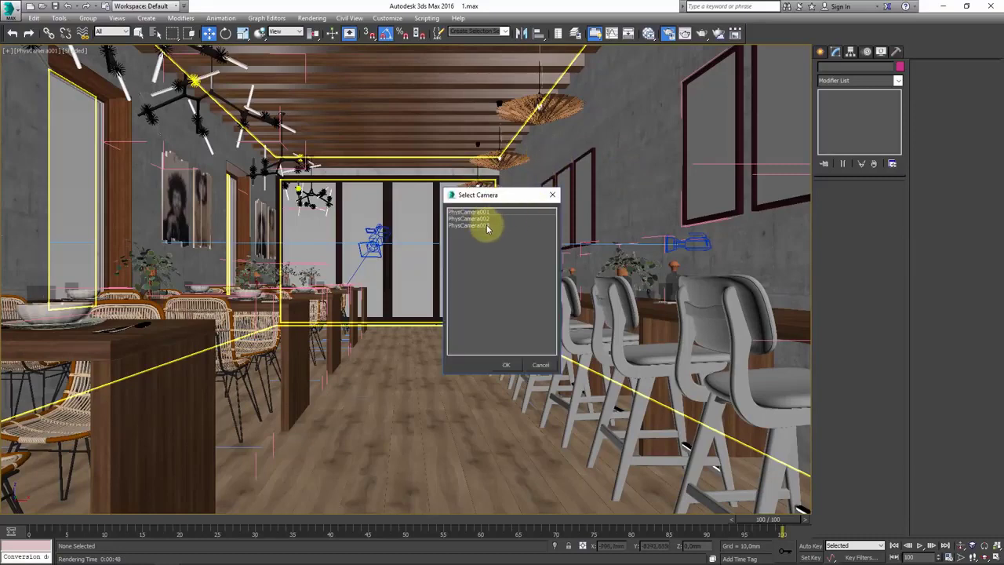
double_click(487, 227)
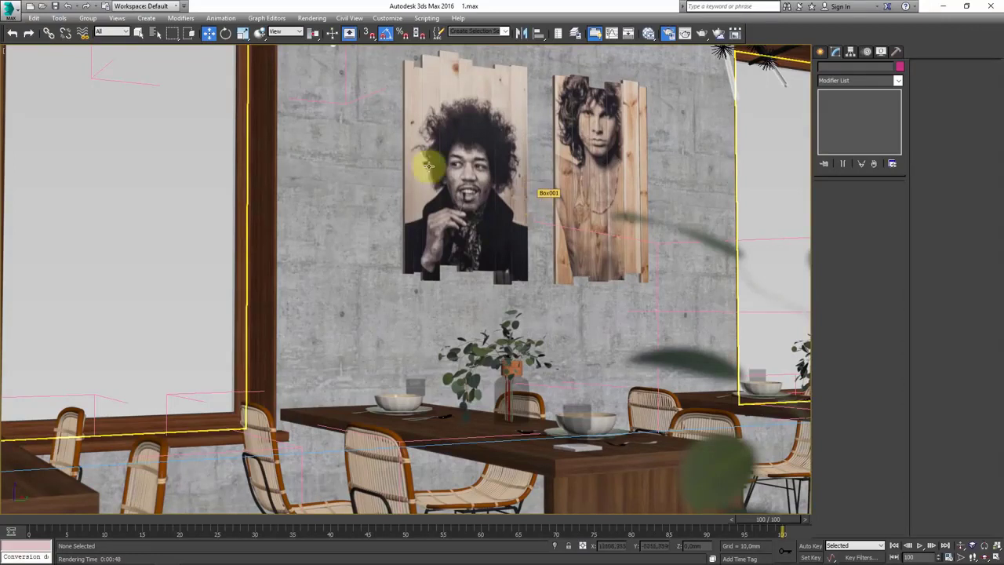
Step: Add a new view to the Batch Render list and name it K1
click(311, 18)
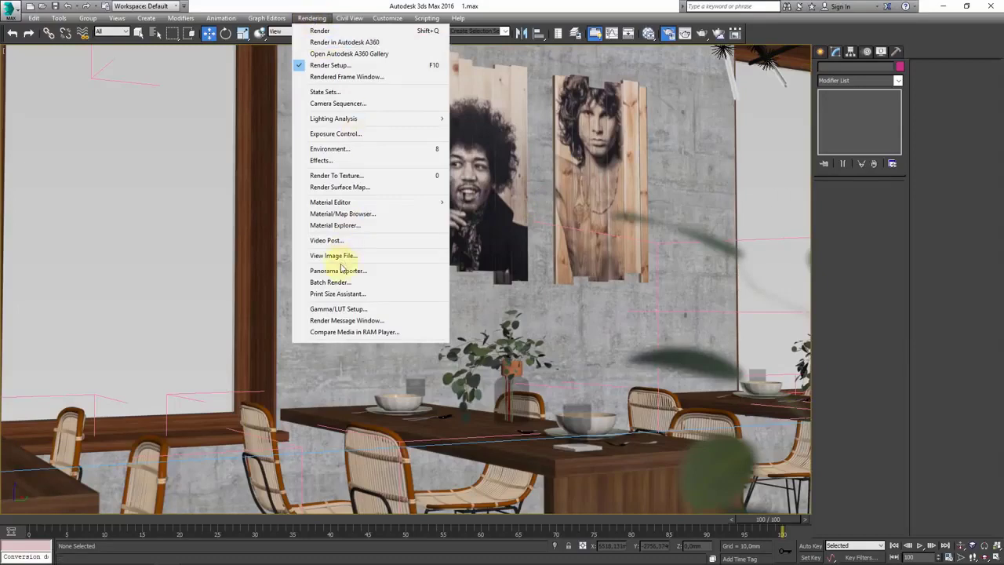
click(327, 284)
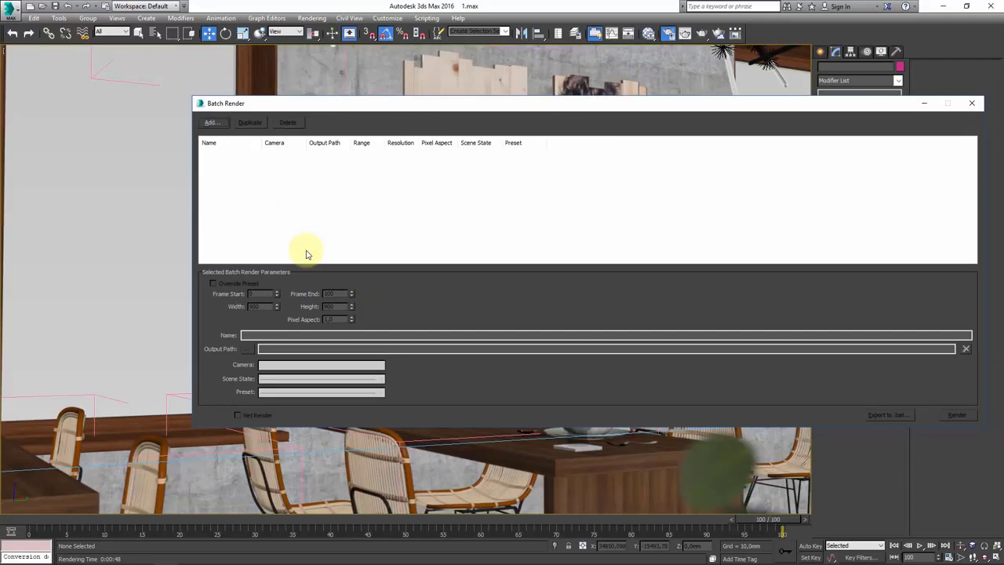
click(210, 123)
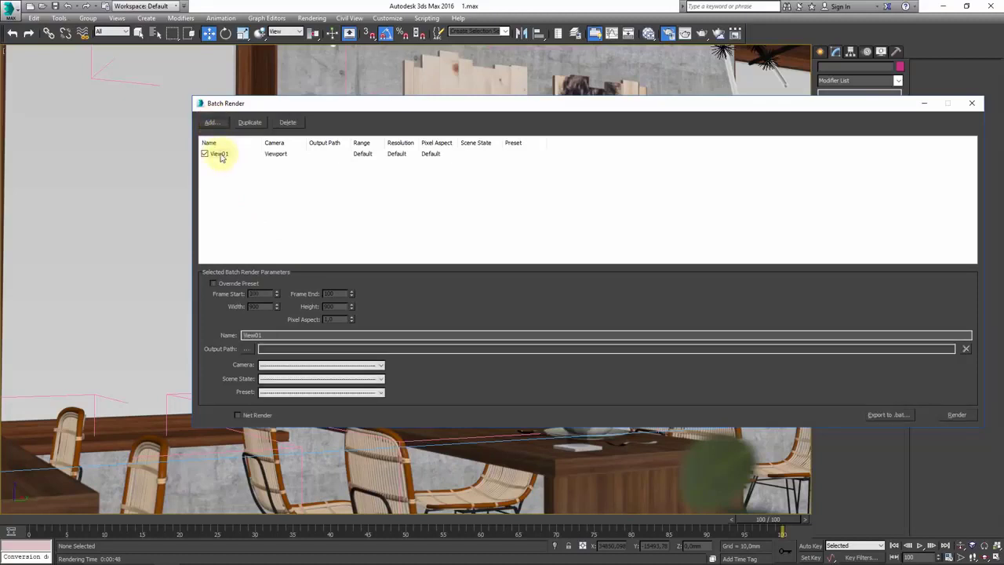
click(221, 154)
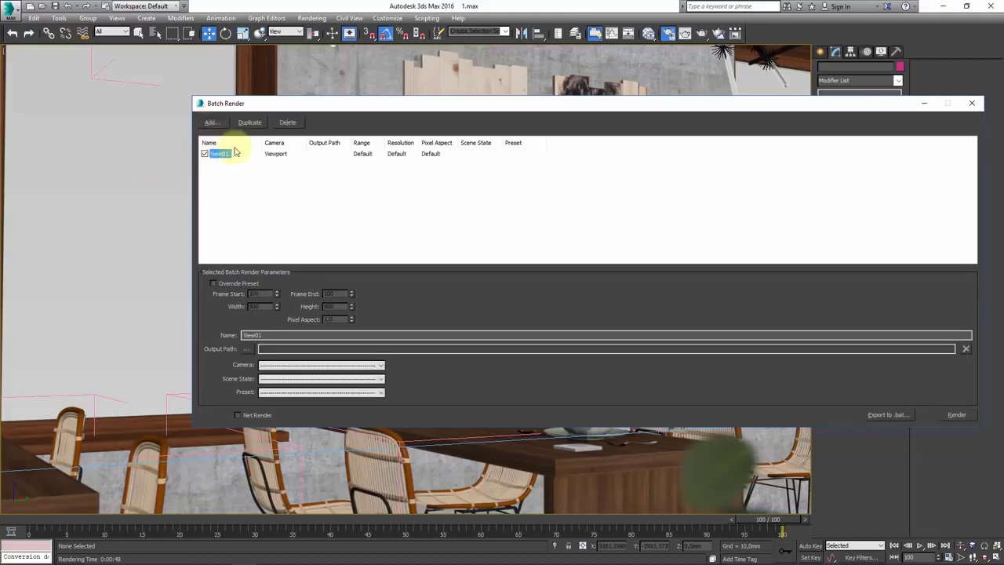
double_click(276, 335)
drag(276, 335, 188, 321)
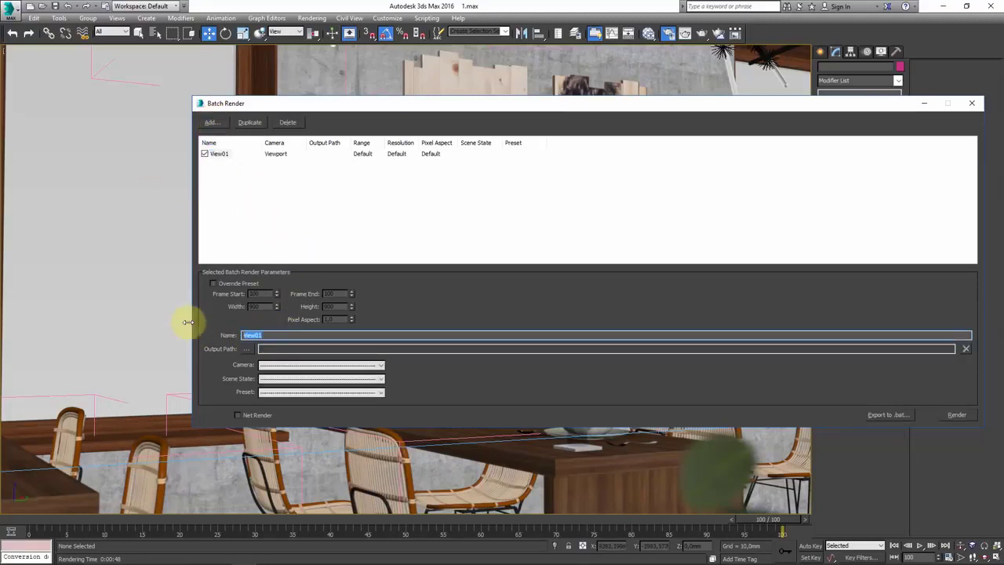
key(BackSpace)
text(K1)
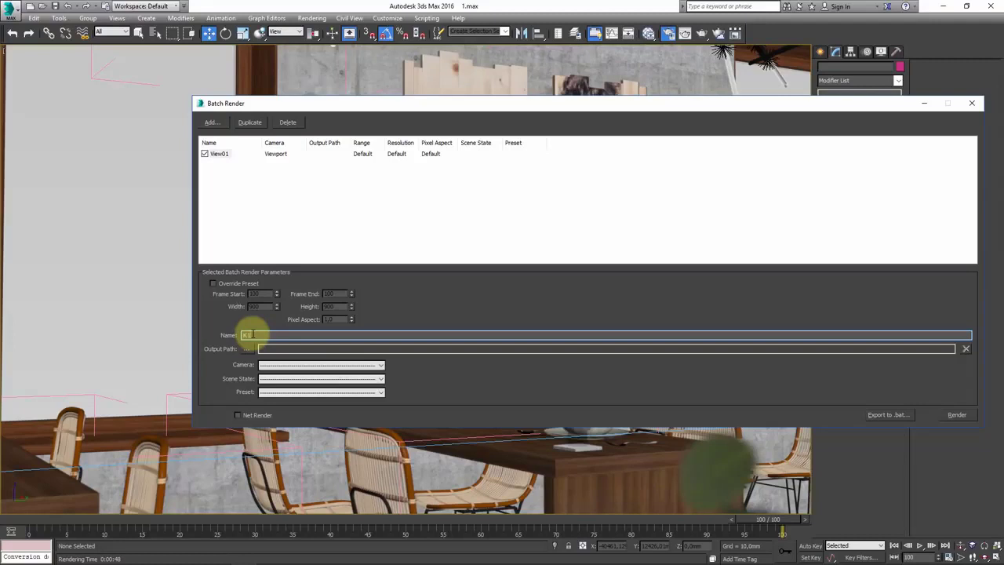
Step: Override the preset for the K1 view and set its resolution to 1280 by 720
click(212, 284)
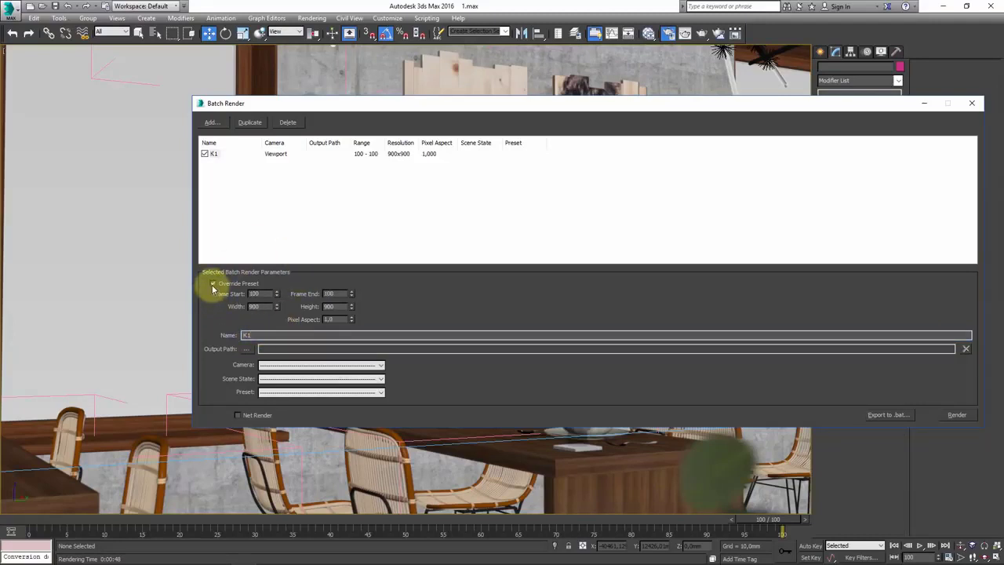
double_click(253, 305)
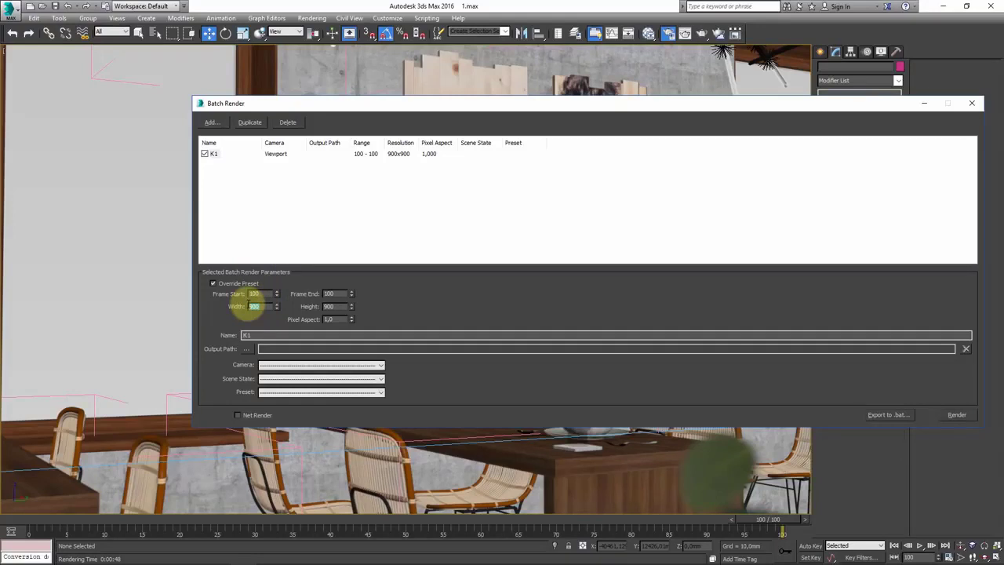
text(1280)
key(Tab)
text(1280)
key(Tab)
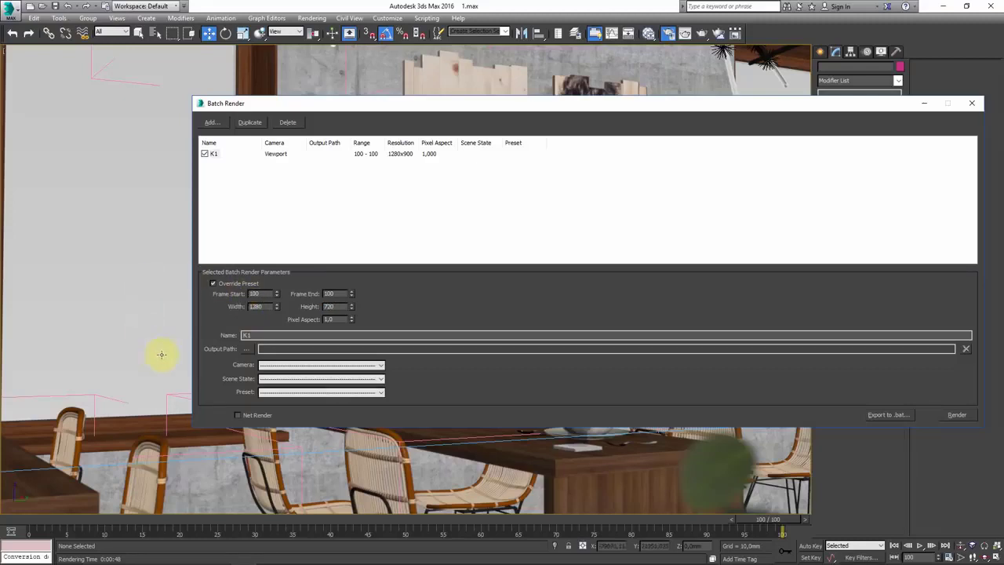
Step: Set K1 to save as PNG file к1 on the desktop with the default PNG options, and assign PhysCamera001 as its camera
click(247, 350)
click(228, 220)
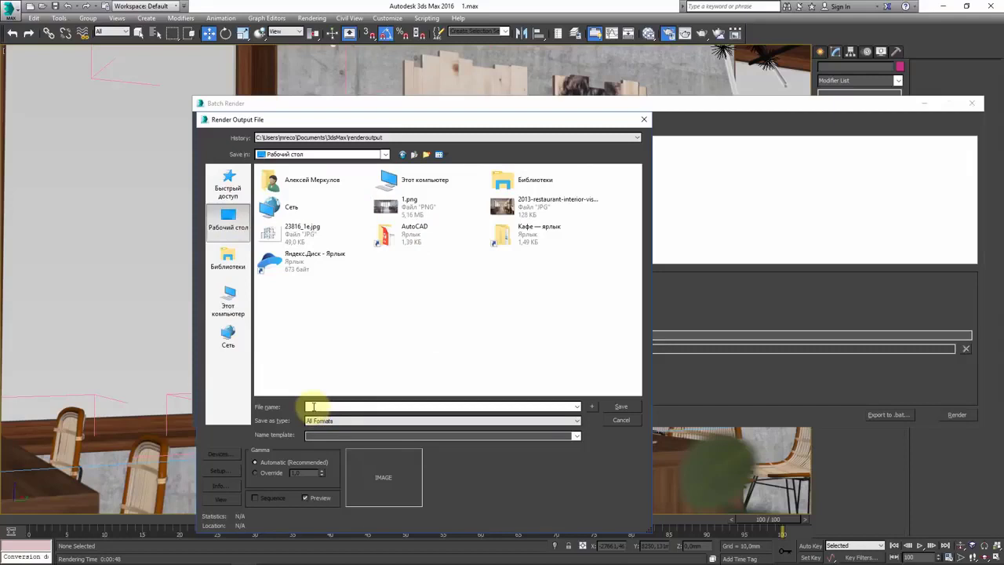
text(к1)
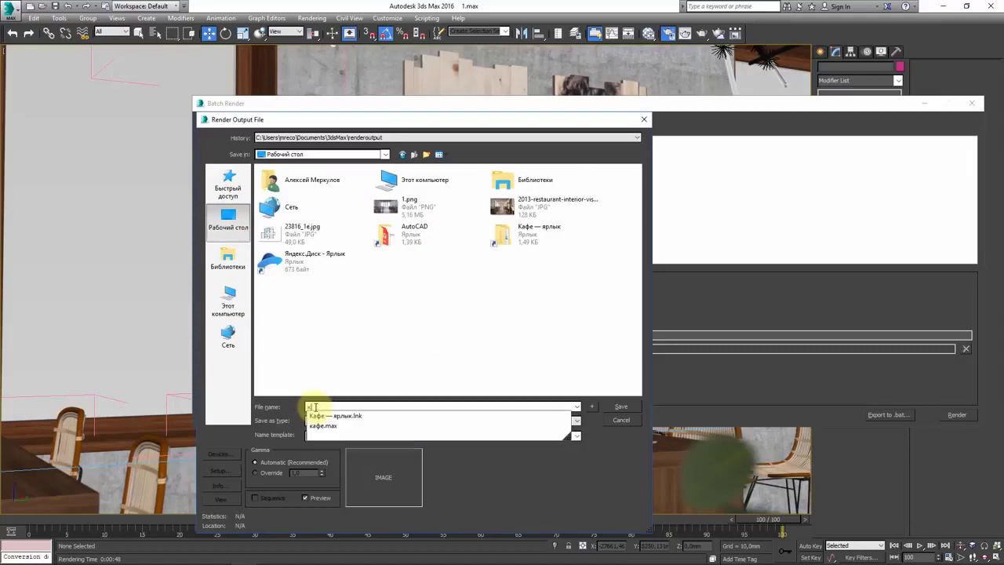
click(320, 421)
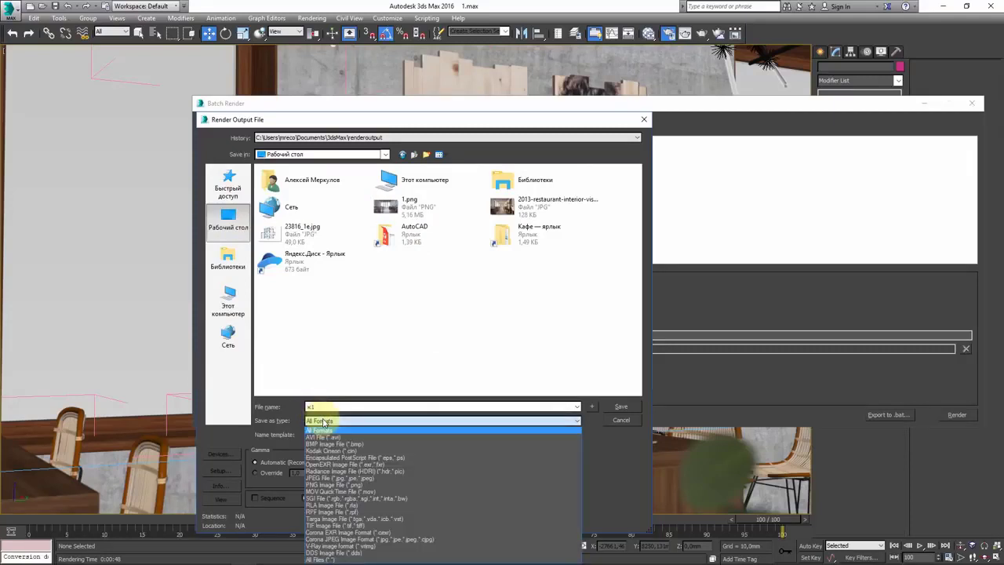
click(320, 485)
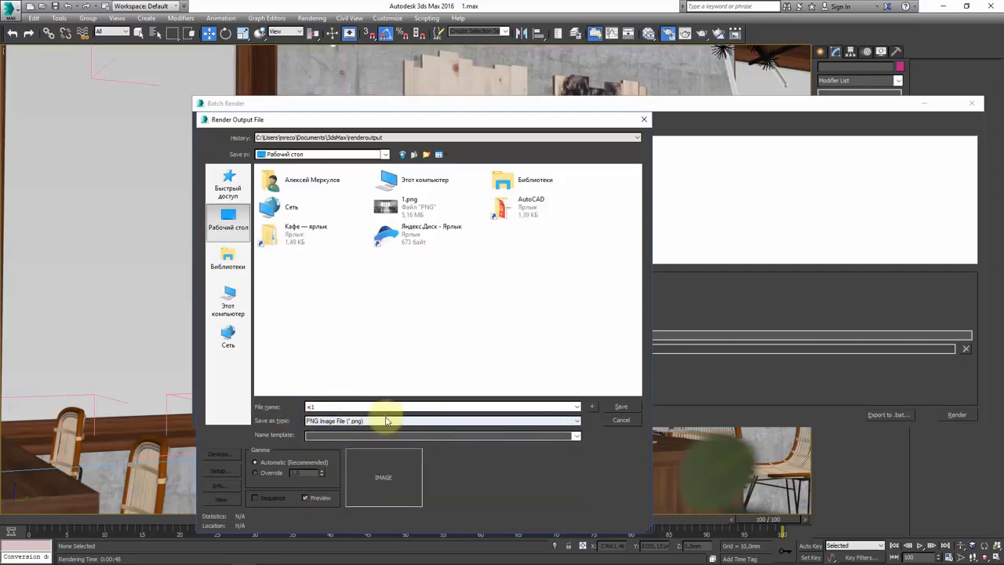
click(624, 409)
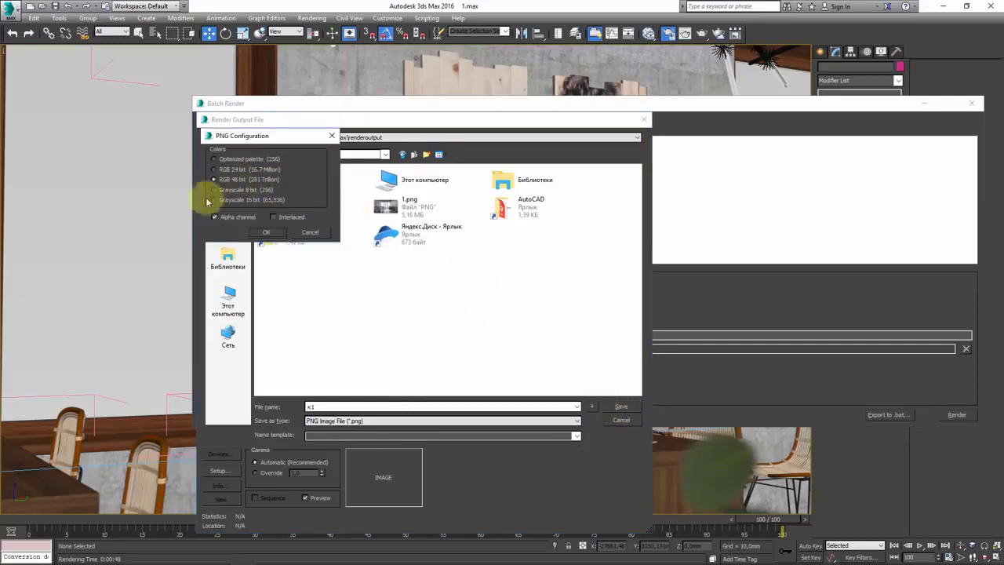
click(266, 232)
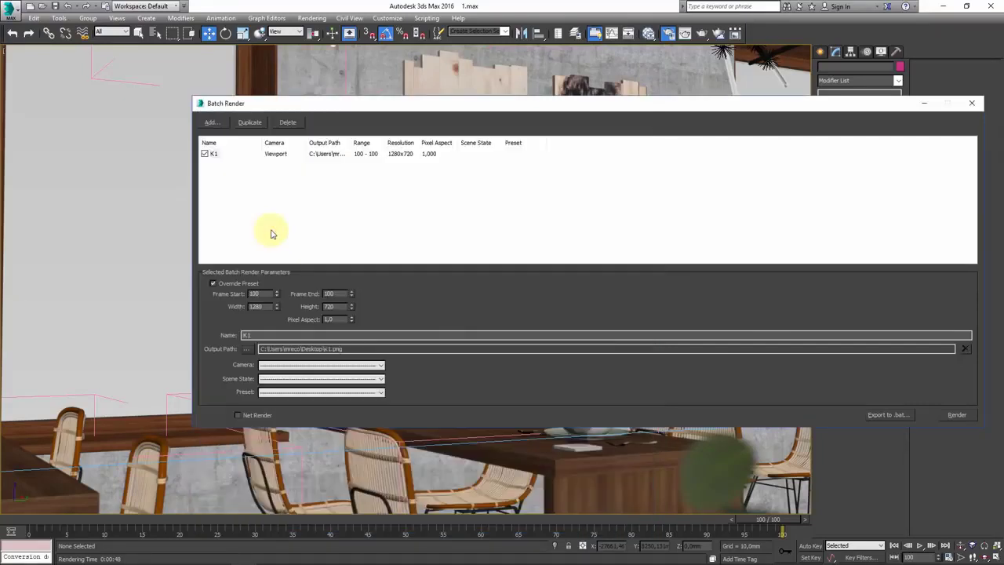
click(267, 366)
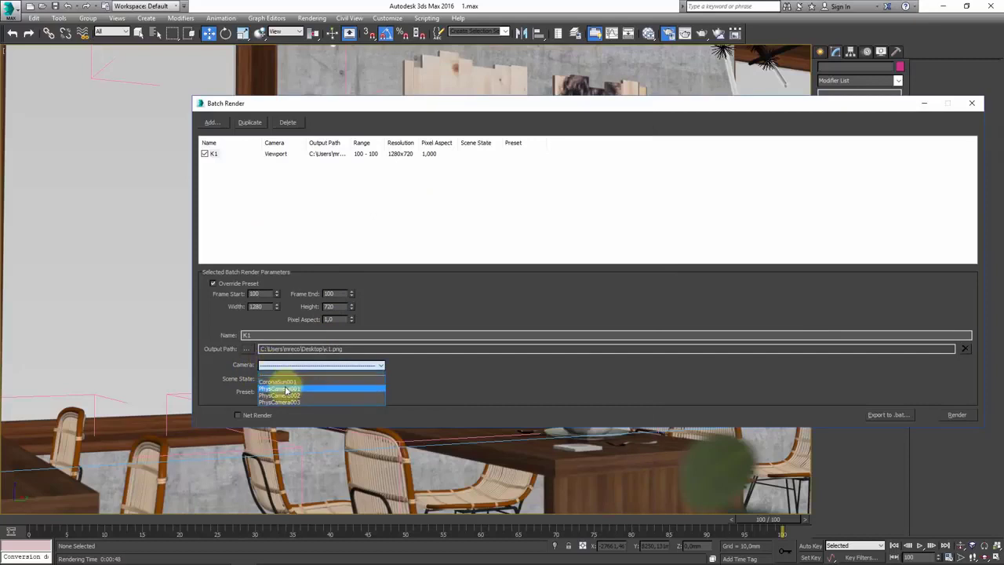
click(283, 388)
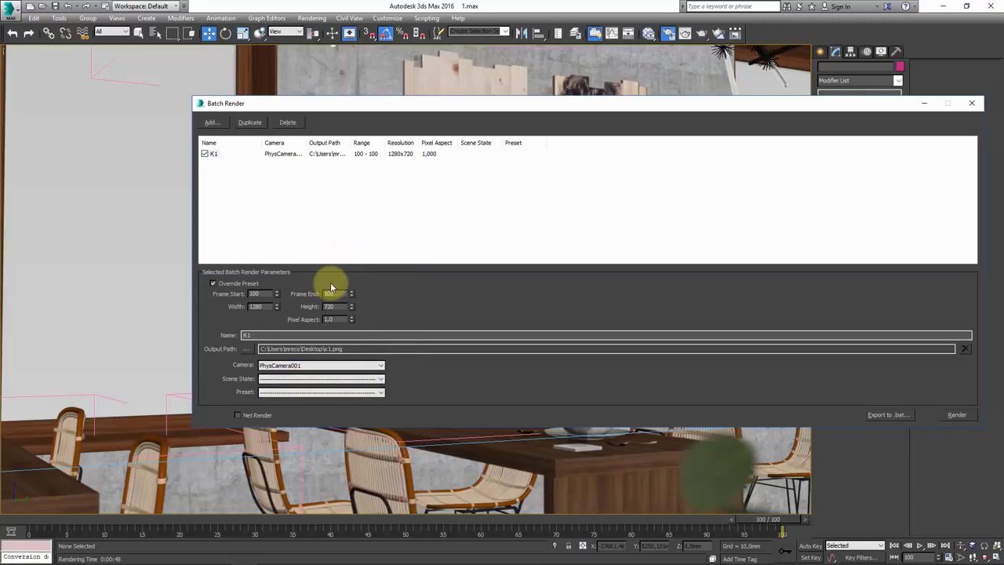
Step: Duplicate the K1 batch view and name the copy K2
click(213, 154)
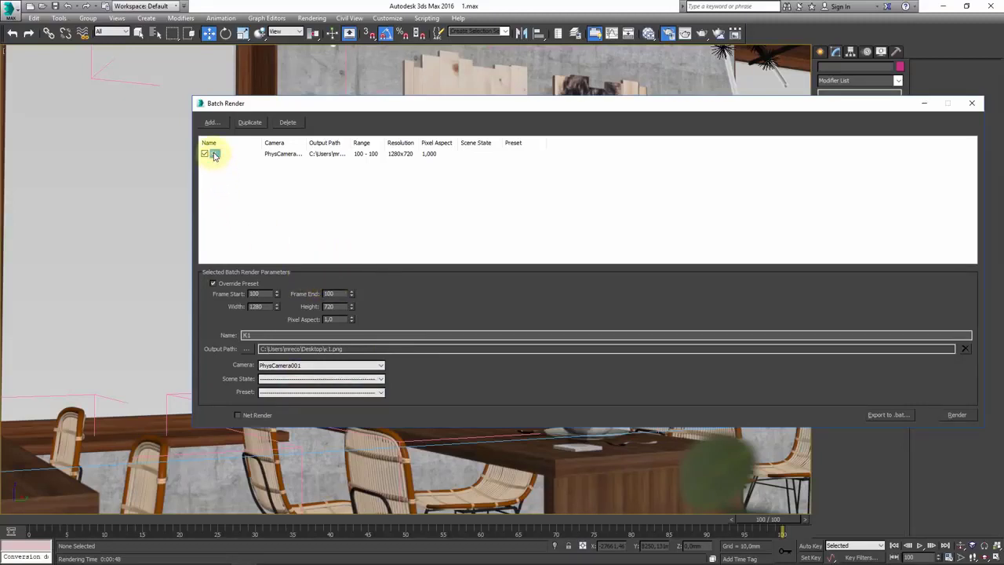
click(251, 124)
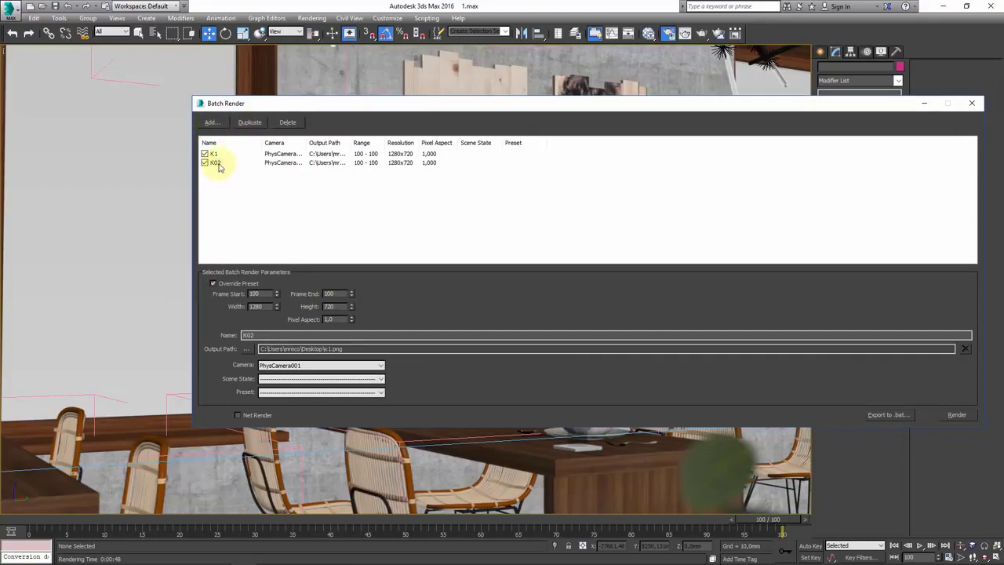
click(246, 334)
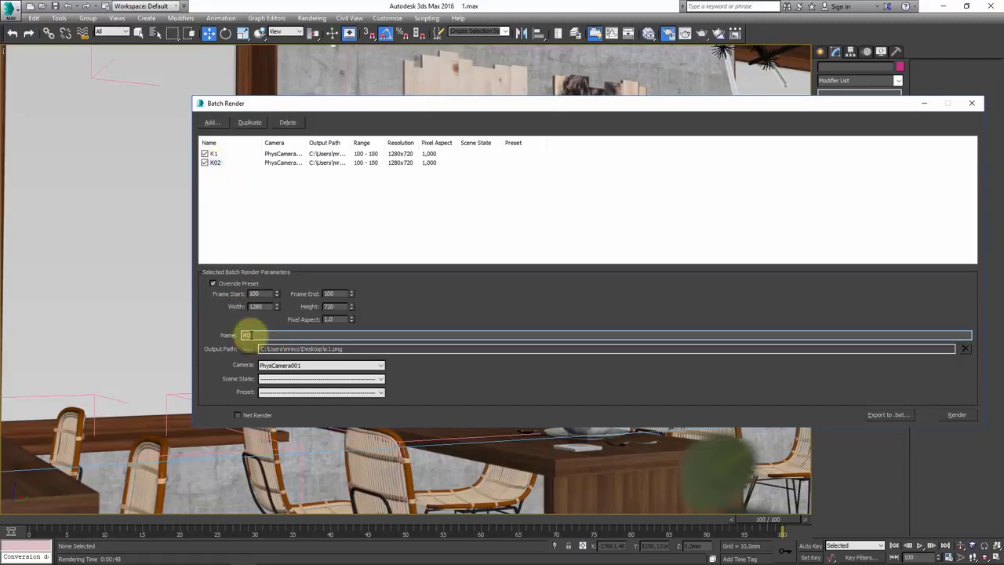
key(BackSpace)
Step: Set the K2 view's resolution to 1000 by 1000
click(255, 306)
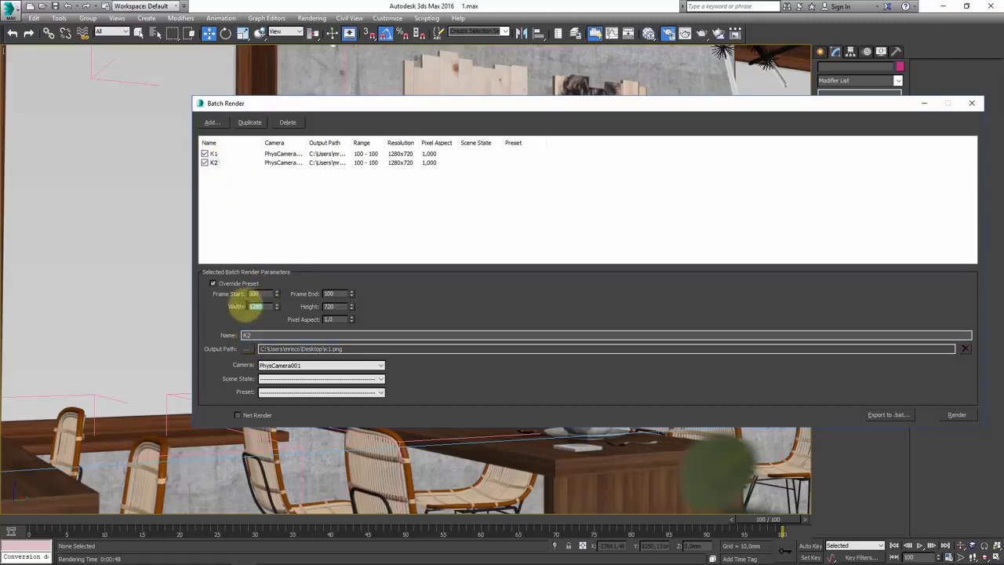
text(1)
key(Tab)
text(100)
key(Tab)
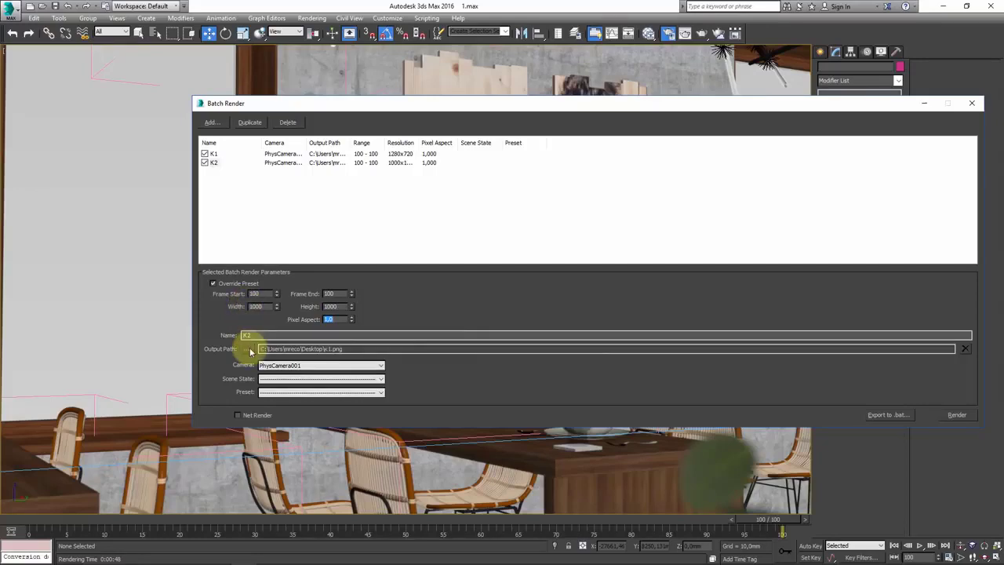
Step: Change the K2 view's output file to к3.png on the desktop
click(248, 348)
click(314, 406)
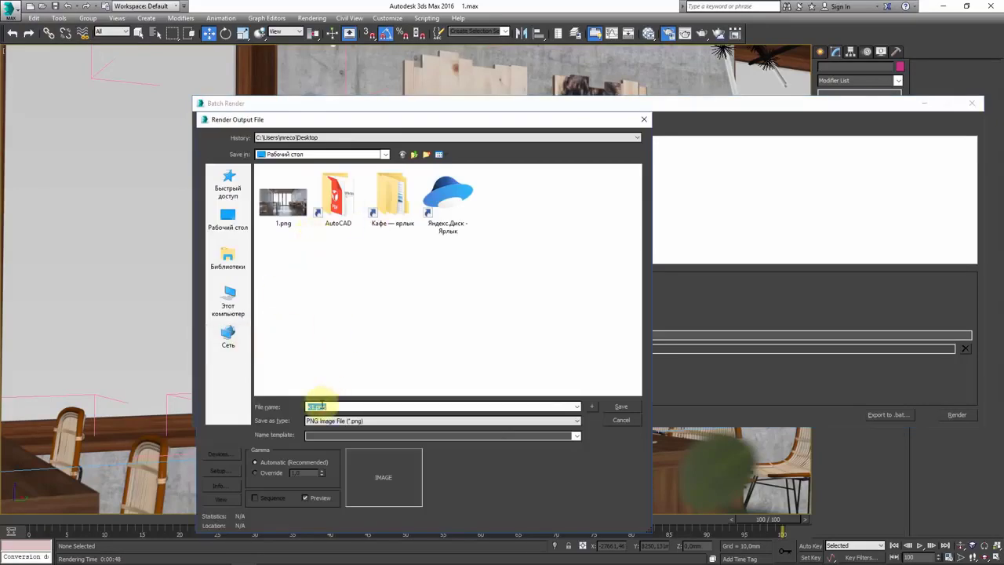
text(к3)
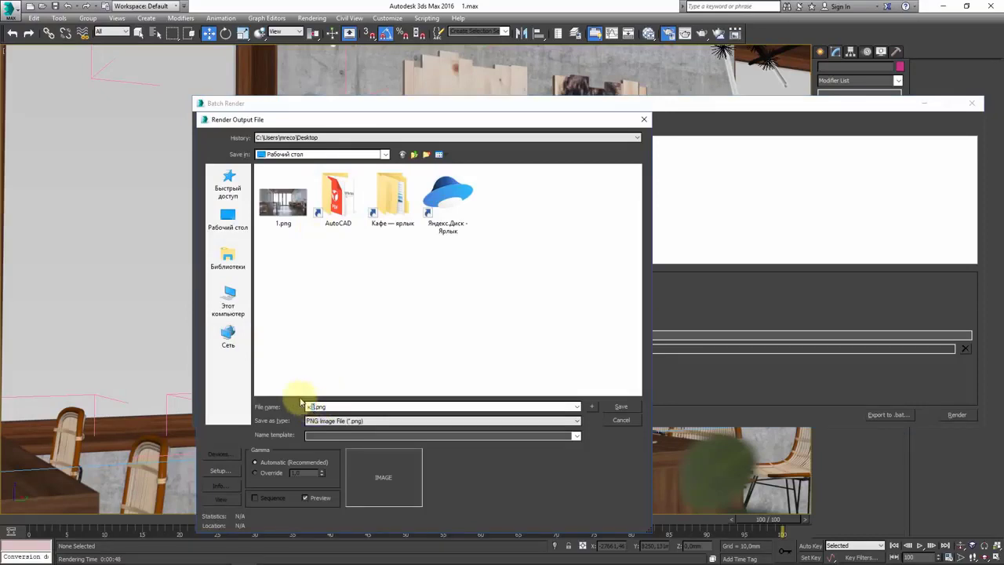
drag(311, 407, 316, 406)
text(3)
click(626, 405)
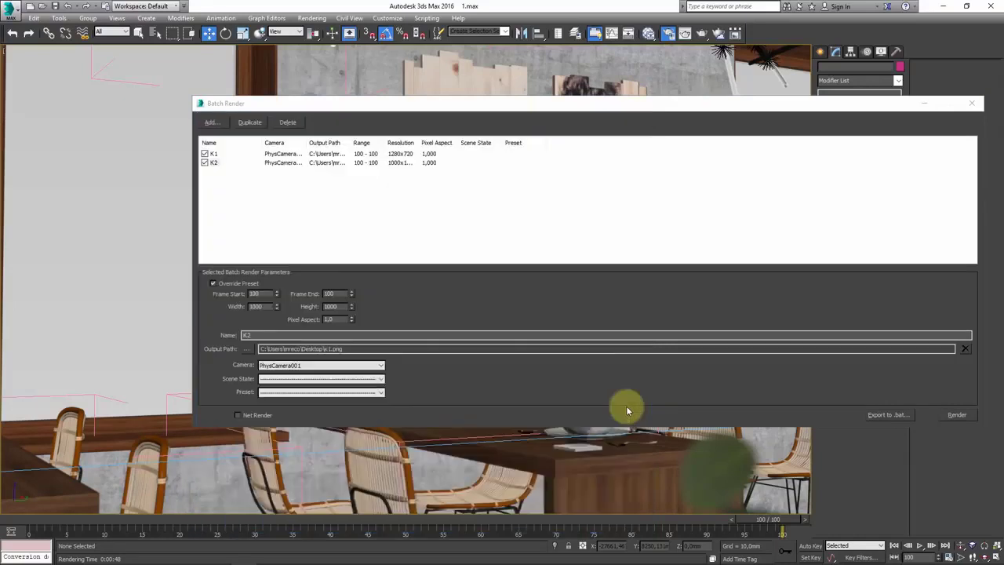
Step: Rename the K2 batch view to K3 and assign PhysCamera003 as its camera
double_click(250, 334)
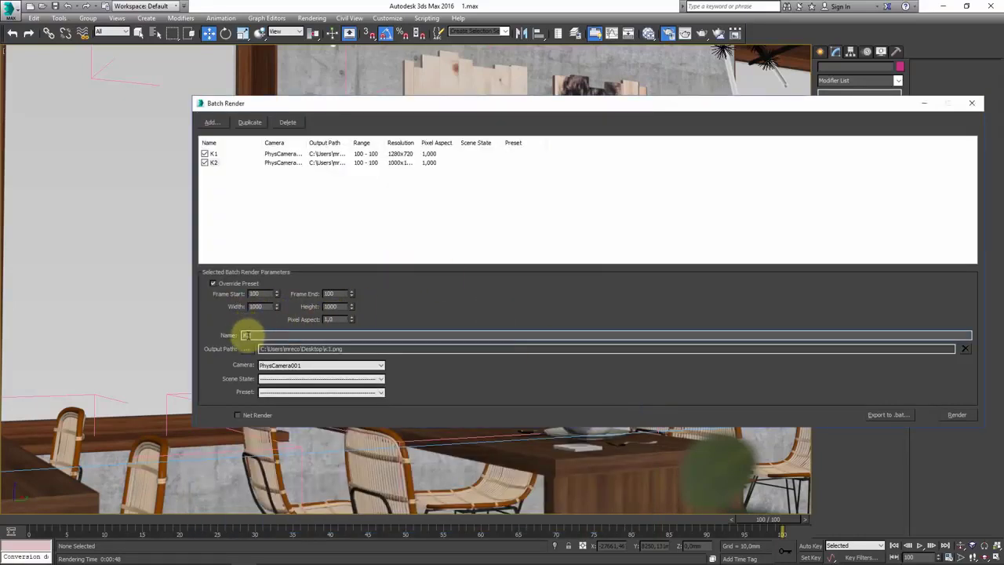
text(K3)
click(267, 366)
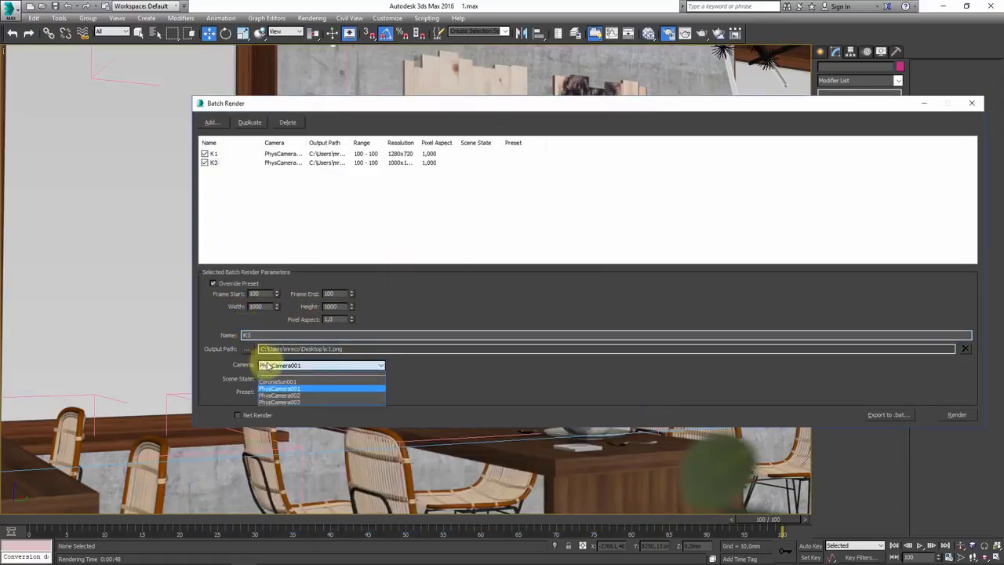
click(282, 401)
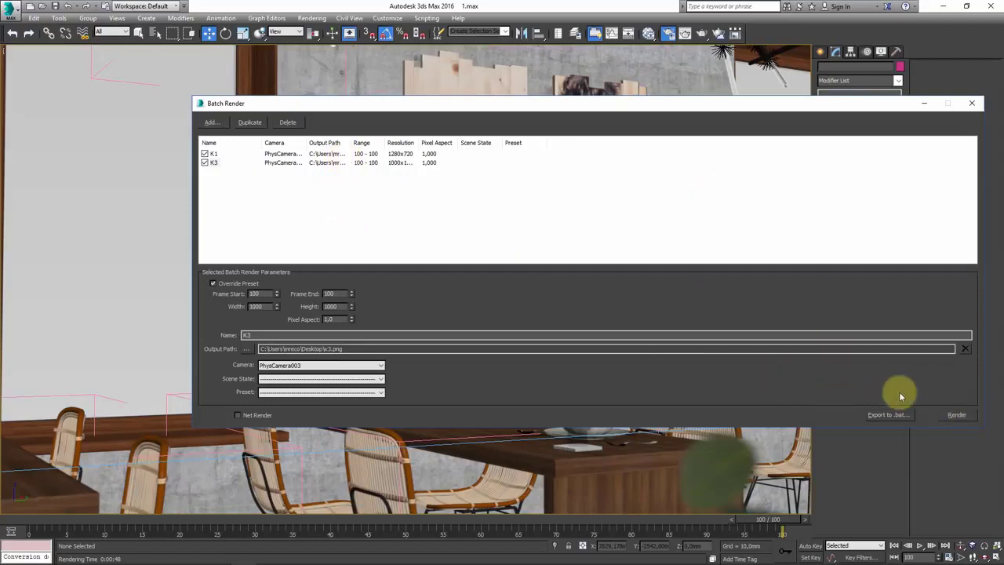
Step: Run the batch render for the K1 and K3 views
click(959, 414)
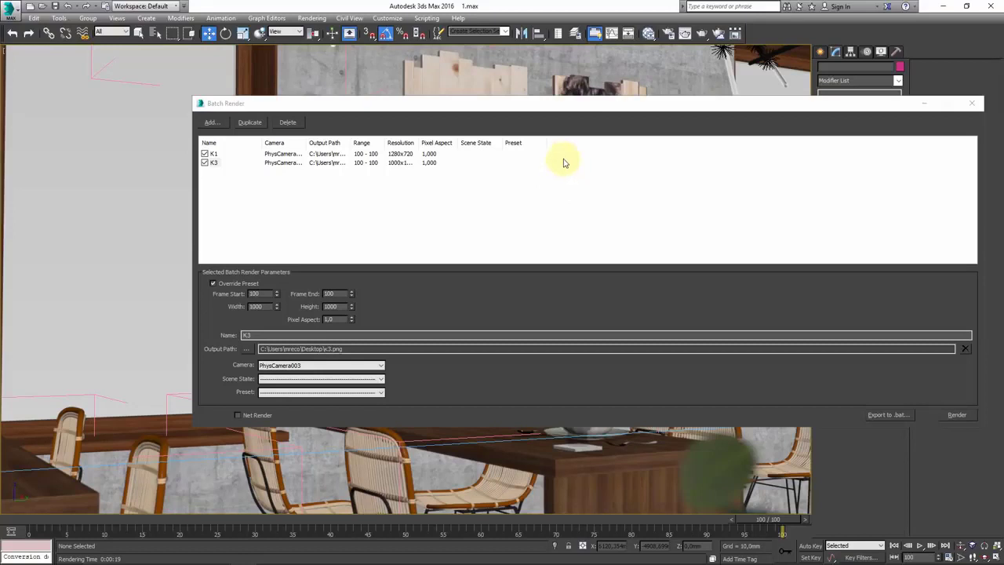
Step: Set Corona's progressive rendering pass limit to 15 in the render setup and rerun the batch render for K1 and K3
click(669, 35)
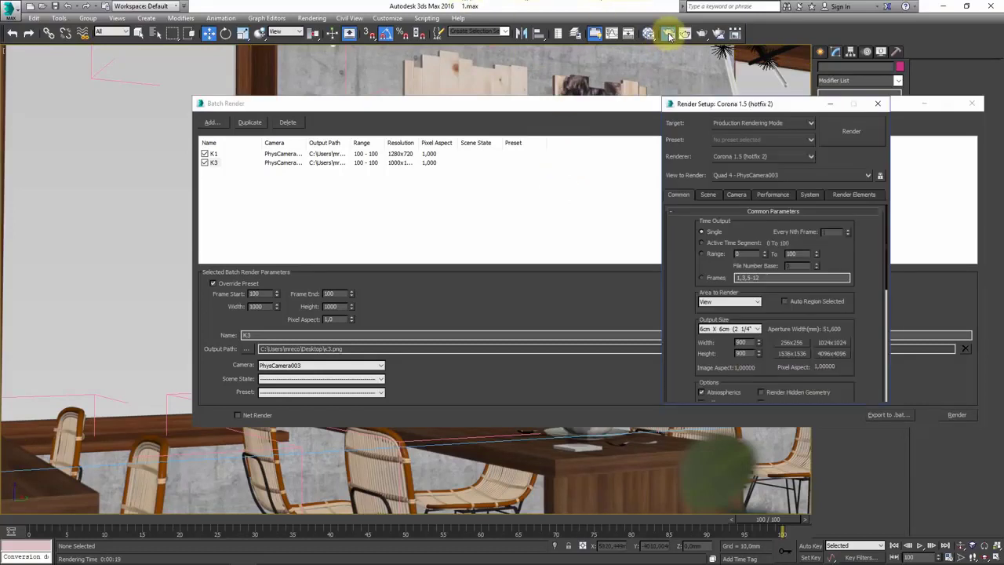
click(708, 195)
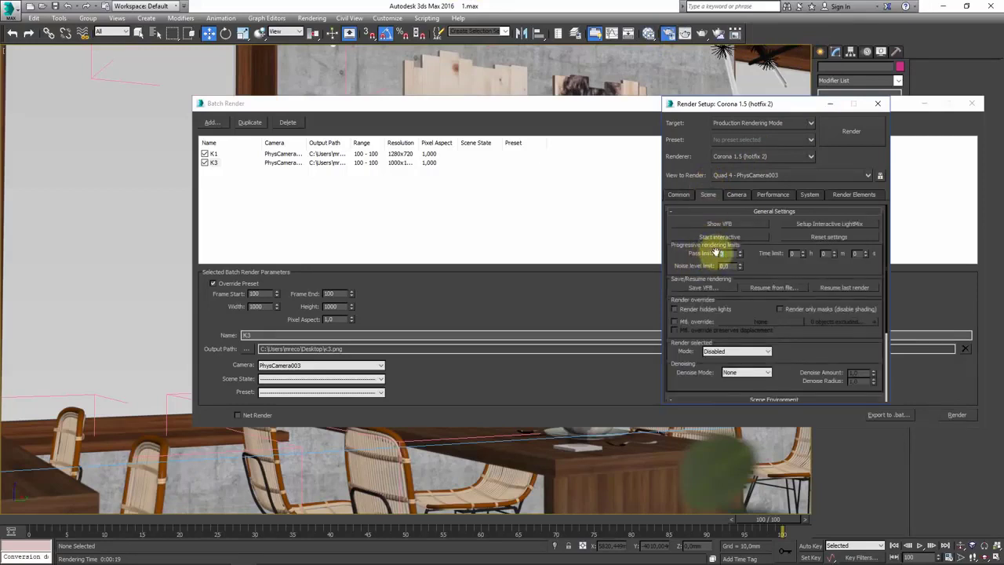
drag(715, 251, 715, 250)
double_click(721, 253)
mouse_move(728, 254)
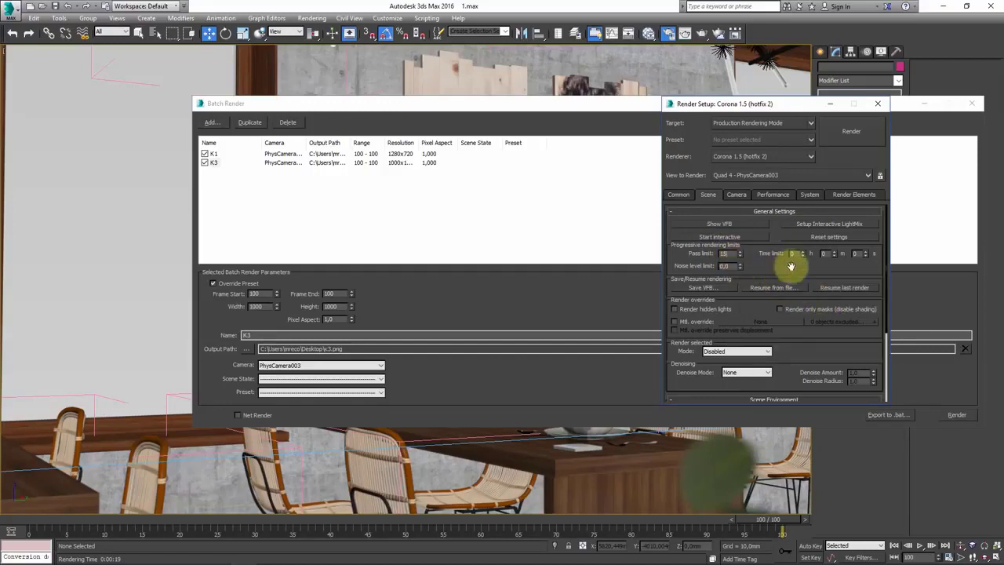
click(878, 103)
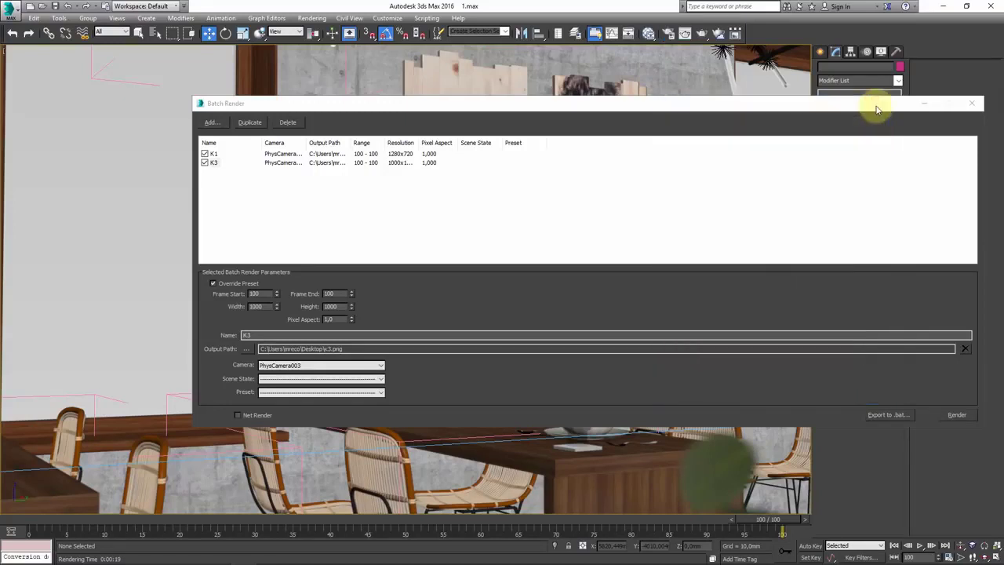
click(955, 414)
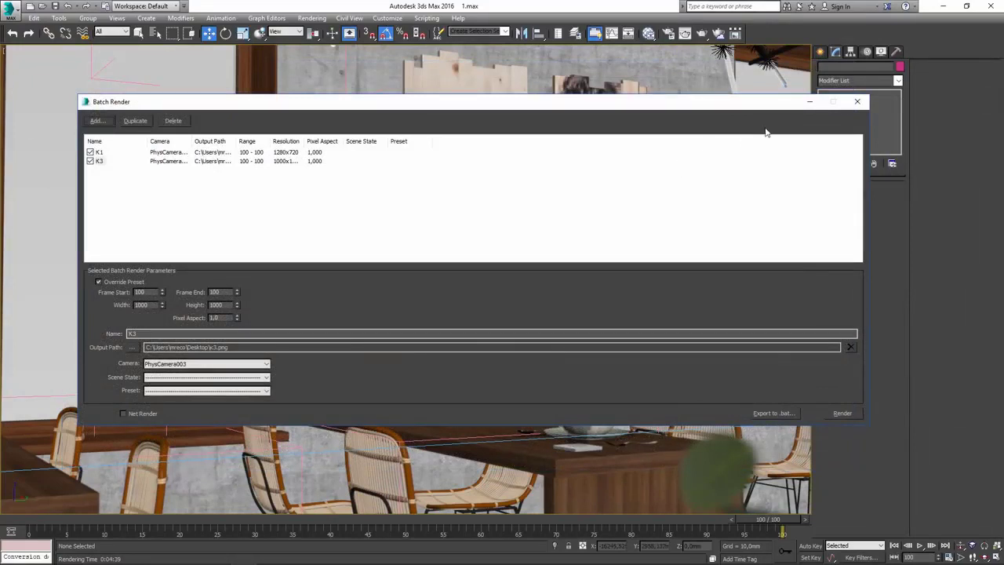
Step: Switch to the desktop and view the rendered images к10100.png and к30100.png in Picasa Photo Viewer
click(941, 6)
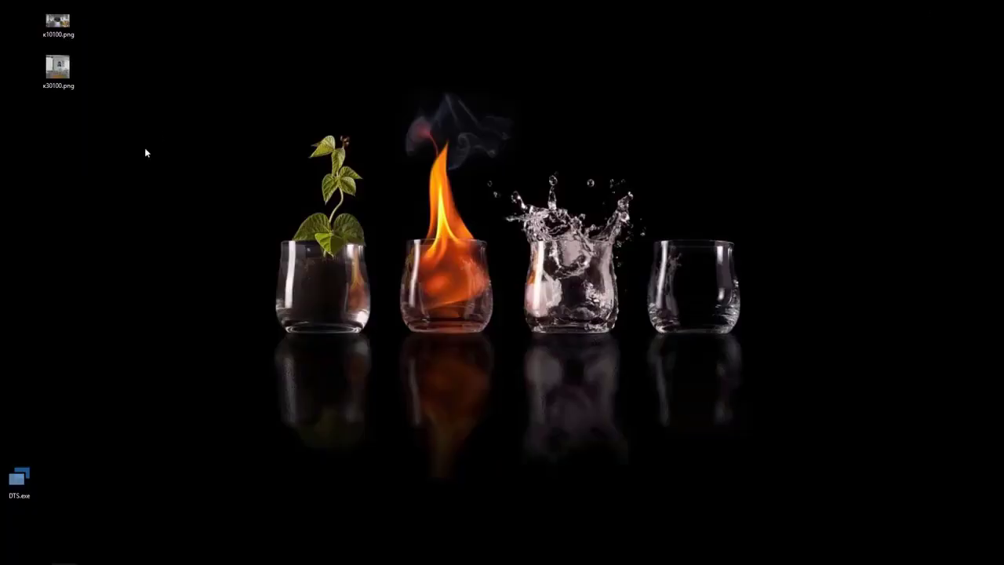
double_click(57, 21)
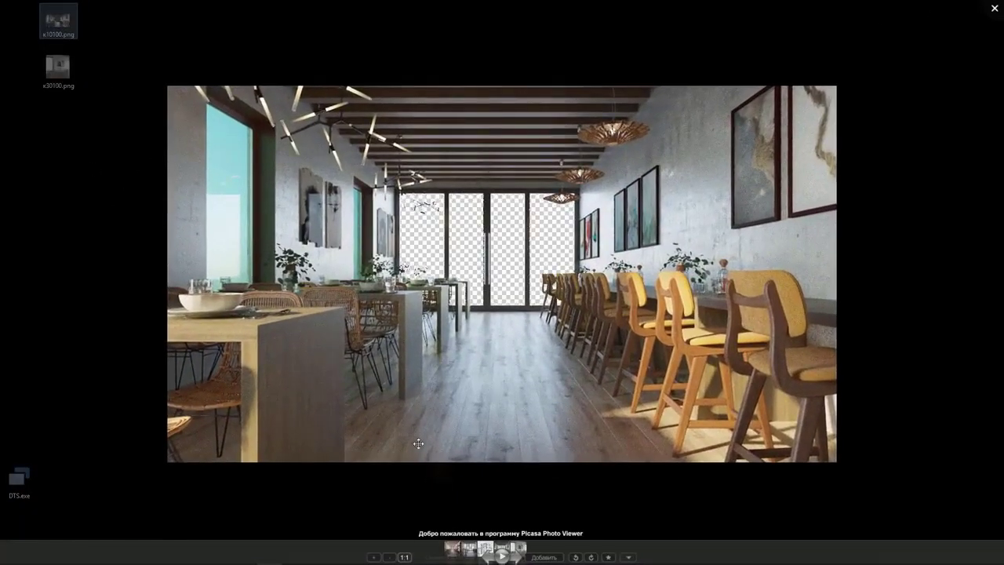
click(516, 555)
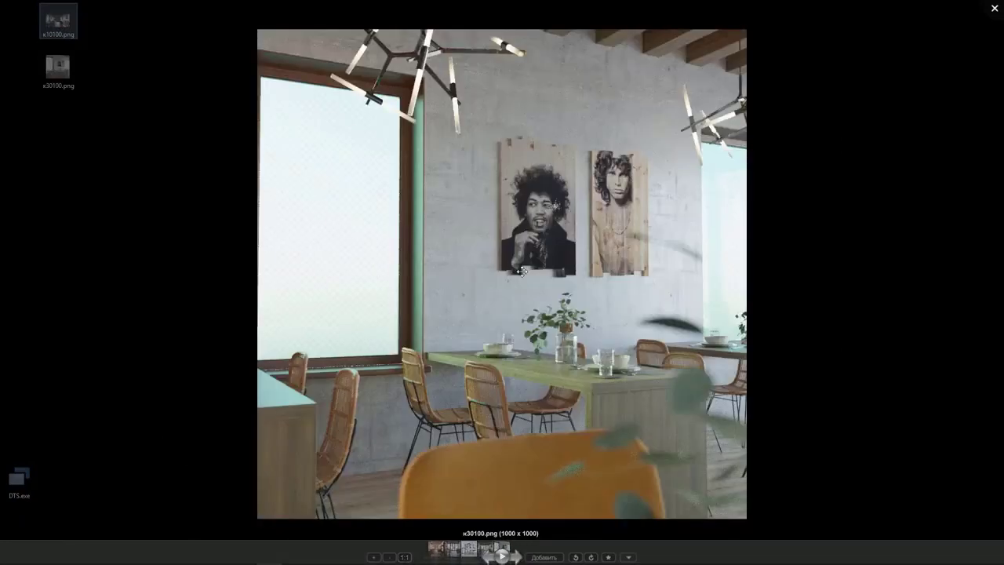